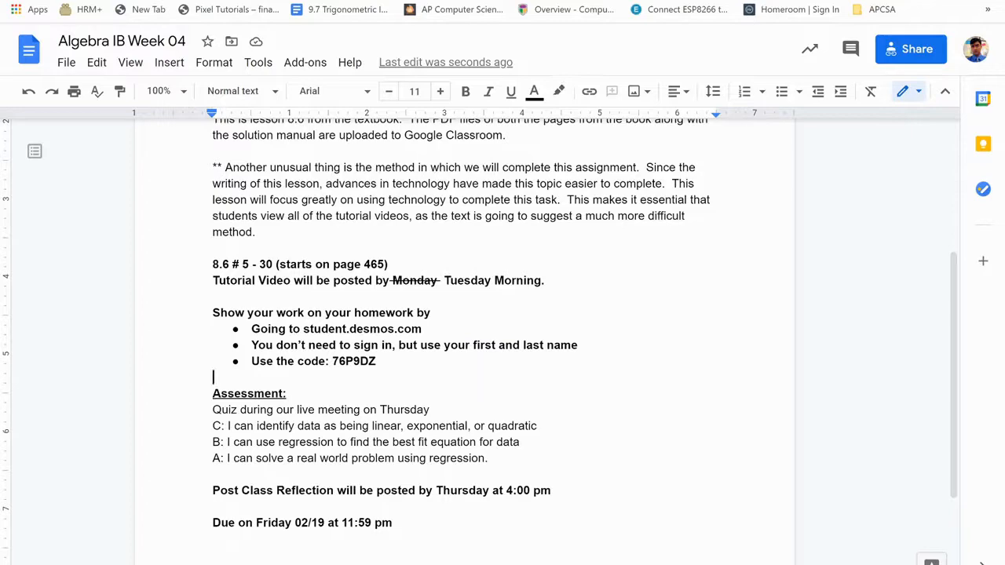
Snap the assignment document to the left half and move the textbook PDF into its own right-hand window.
key(super+Left)
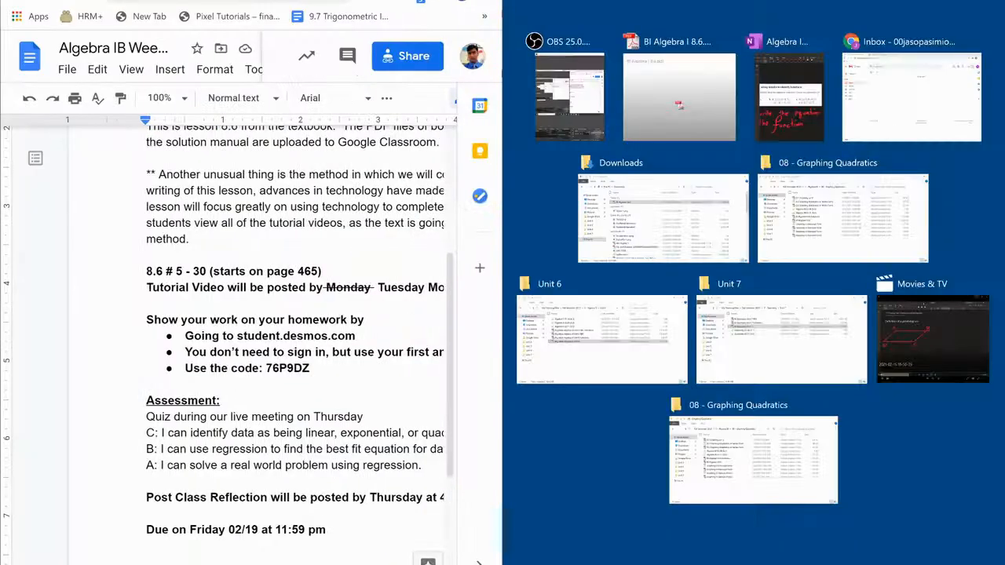
drag(236, 2, 998, 88)
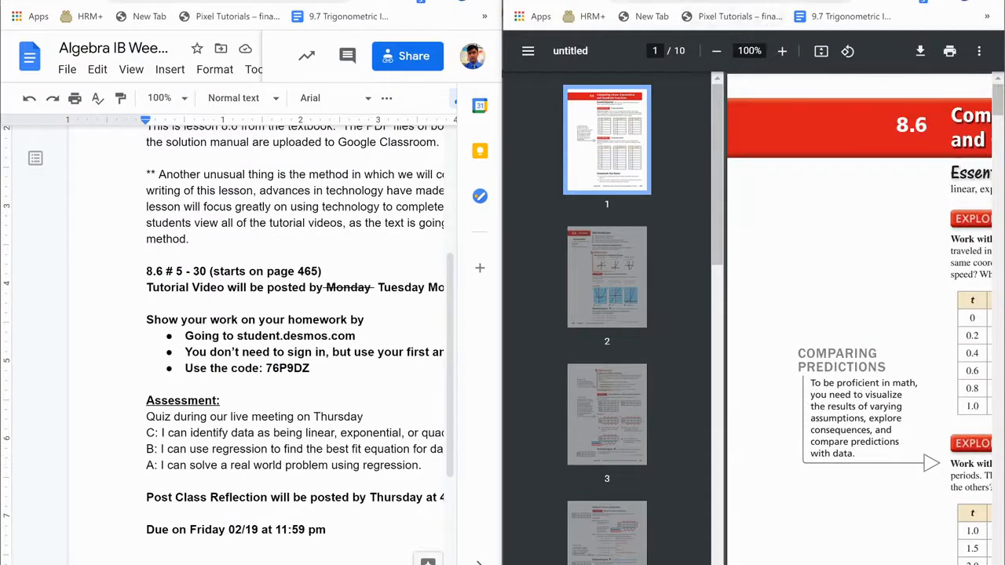
Go to student.desmos.com in the right-hand window.
click(729, 1)
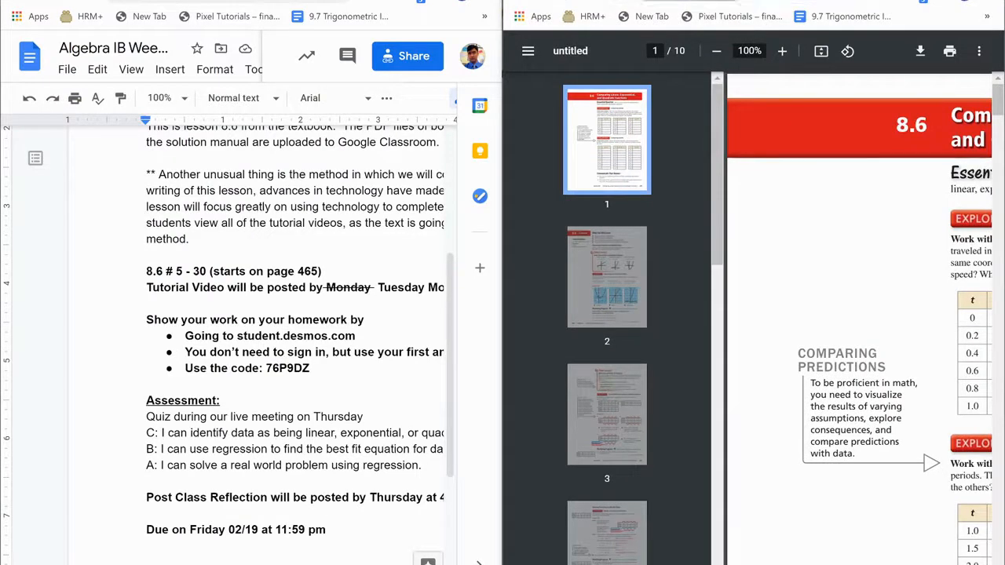
text(student.desmos.com)
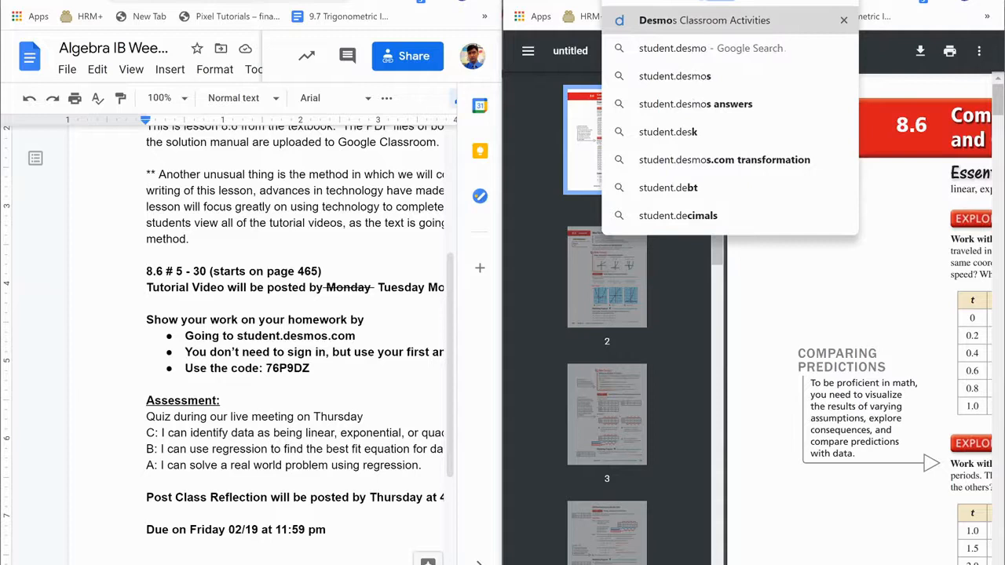
key(Return)
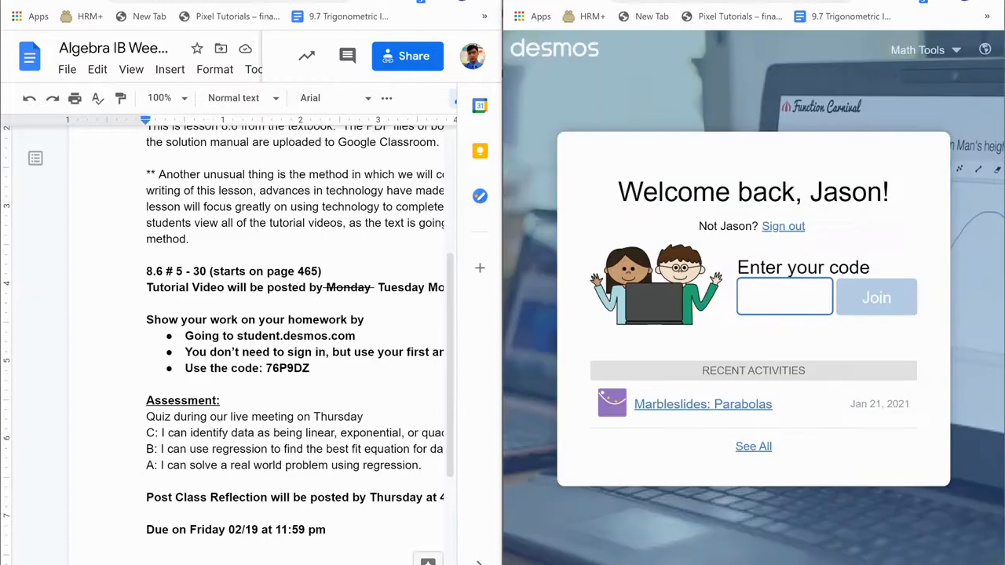
Sign out of the remembered student and join Big Ideas 8.6 Homework using the class code.
click(782, 228)
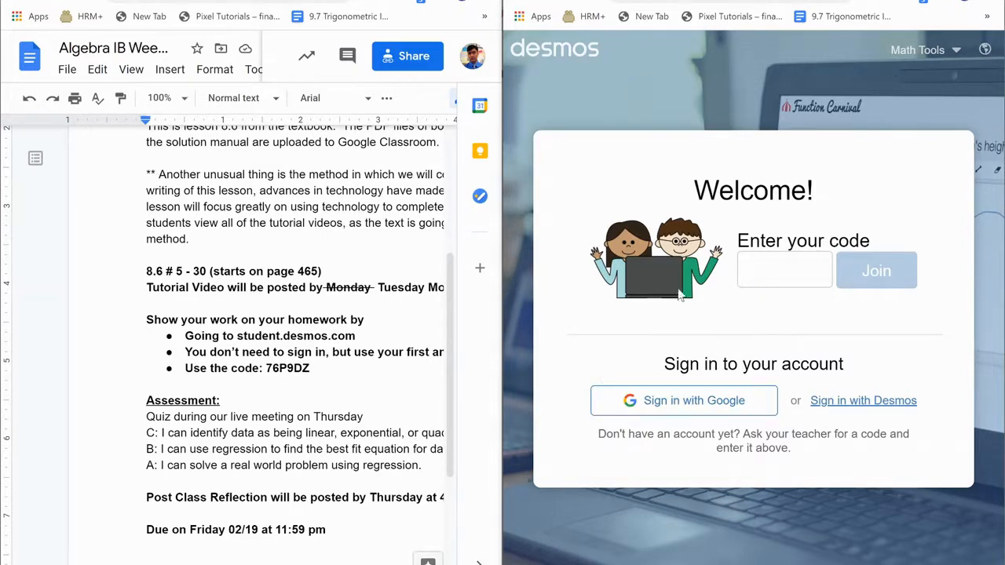
click(777, 271)
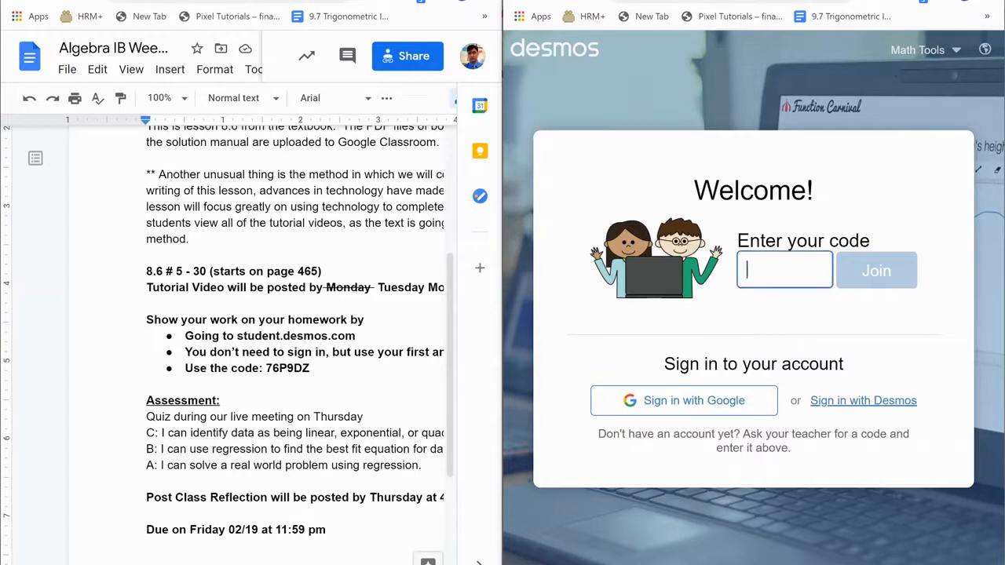
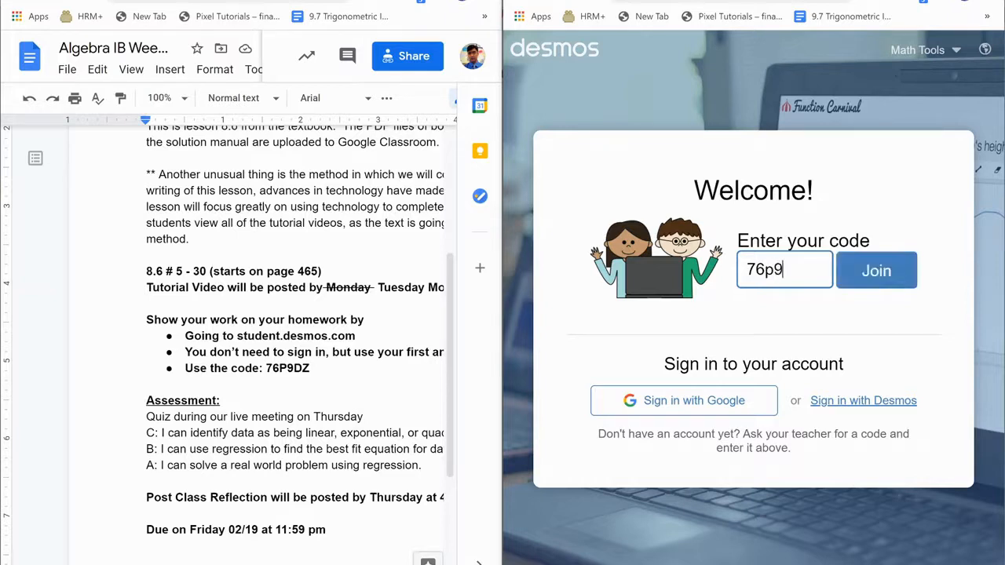
click(876, 284)
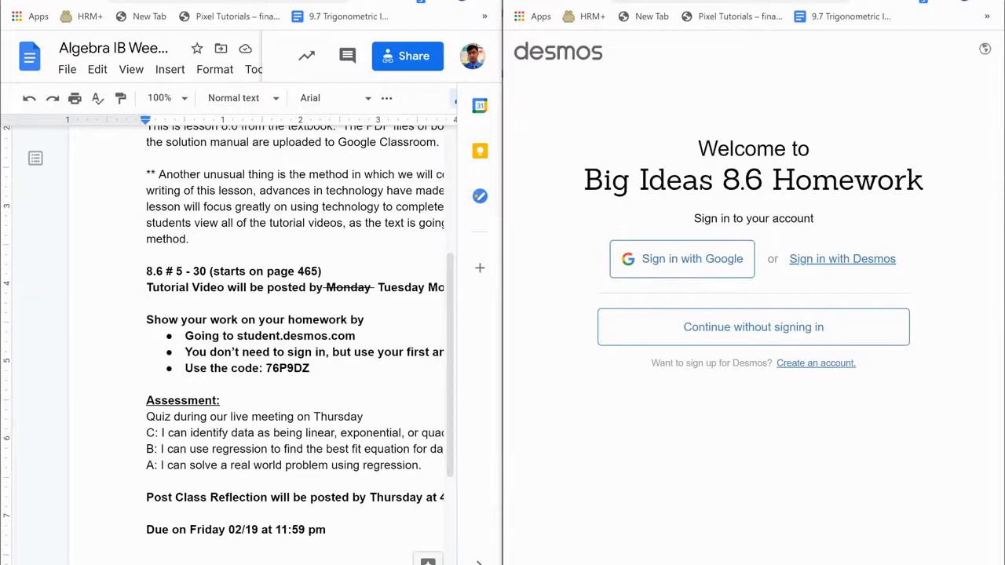
Continue without signing in, enter the student's name, and start the activity.
click(717, 340)
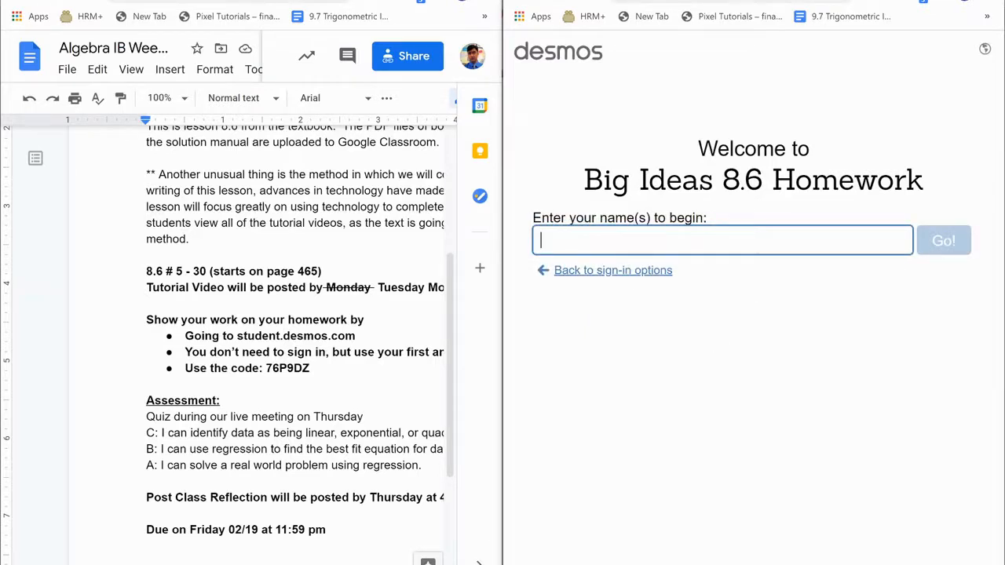
text(Mr. Pasimio)
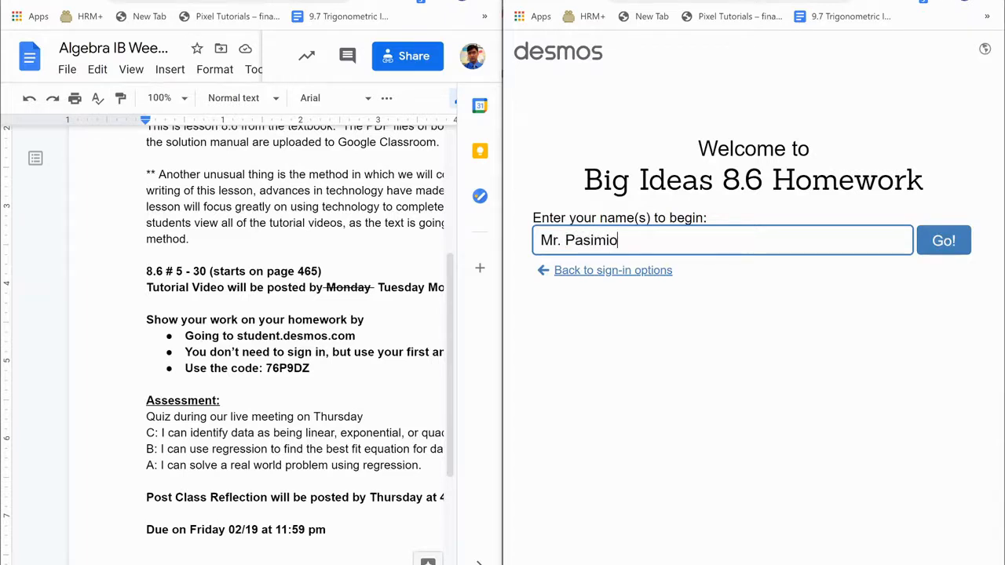
click(945, 243)
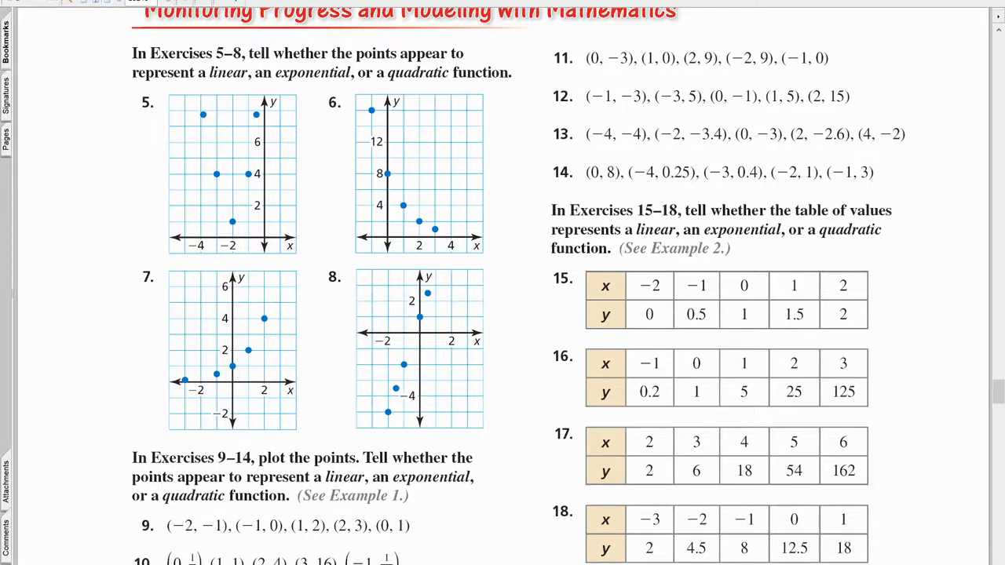
Snap the textbook PDF to the left half and bring exercise 5's graph into view.
drag(393, 2, 3, 195)
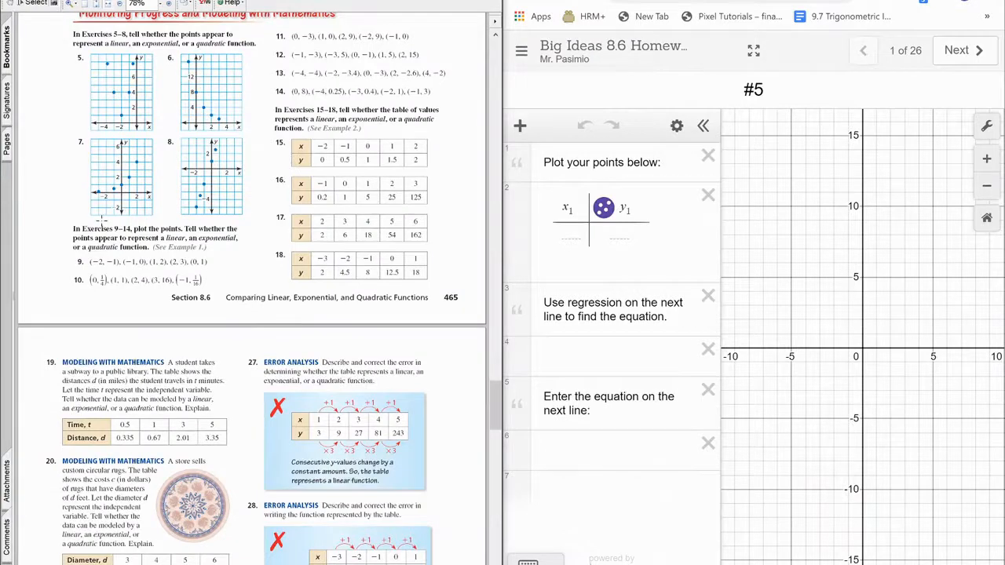
scroll(101, 221, up, 3)
scroll(229, 269, up, 2)
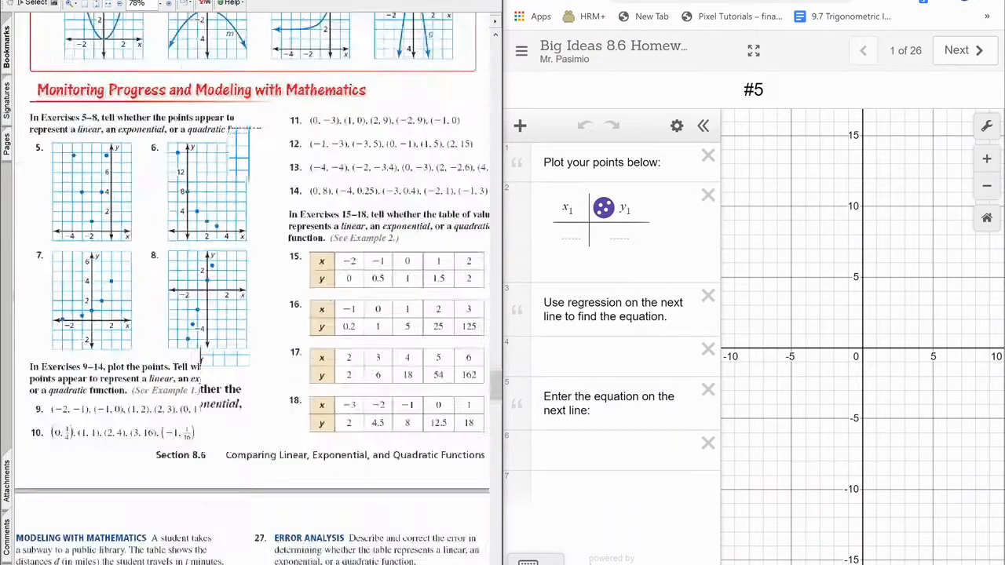
scroll(199, 224, up, 2)
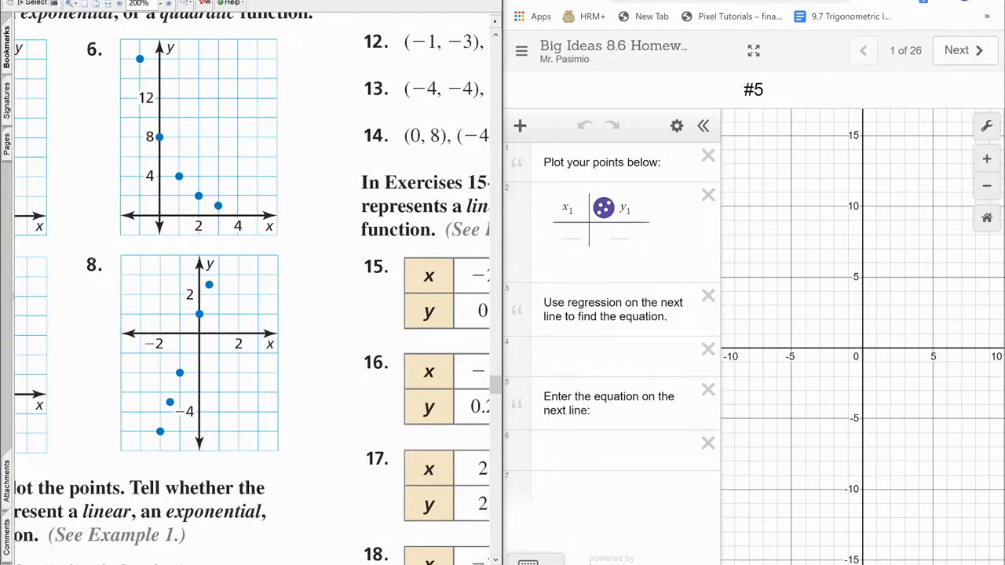
scroll(179, 557, left, 5)
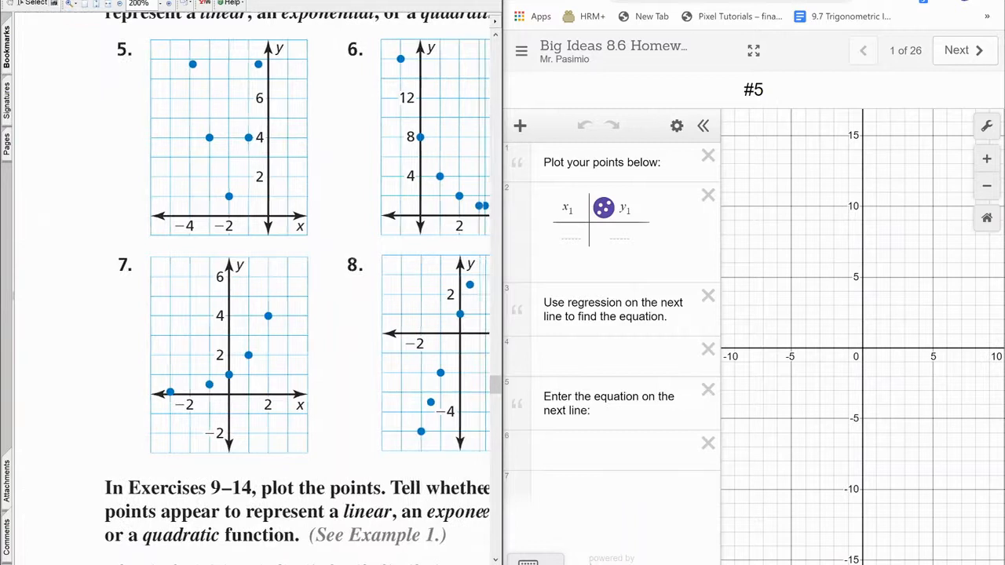
scroll(496, 378, up, 5)
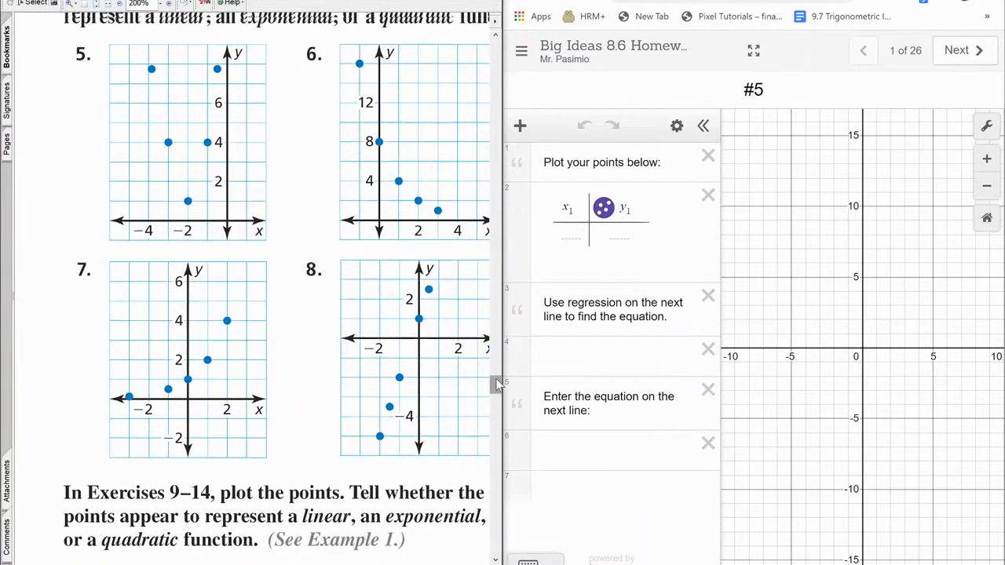
scroll(496, 378, up, 1)
scroll(496, 380, down, 4)
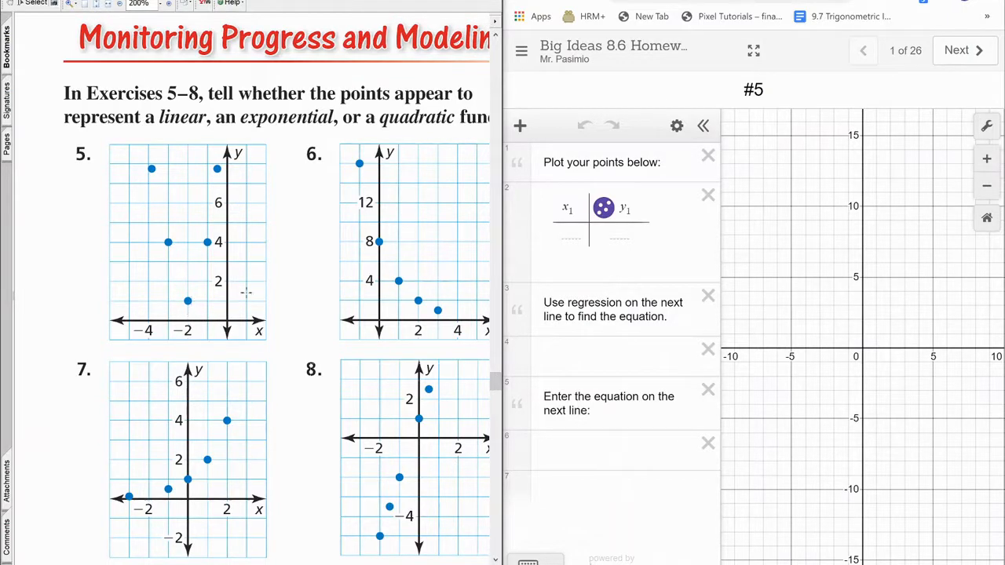
Enter the points (-2, 1), (-1, 4) and (-3, 4) in the #5 x₁–y₁ table.
click(570, 236)
text(-2)
key(Tab)
text(1)
key(Return)
key(Left)
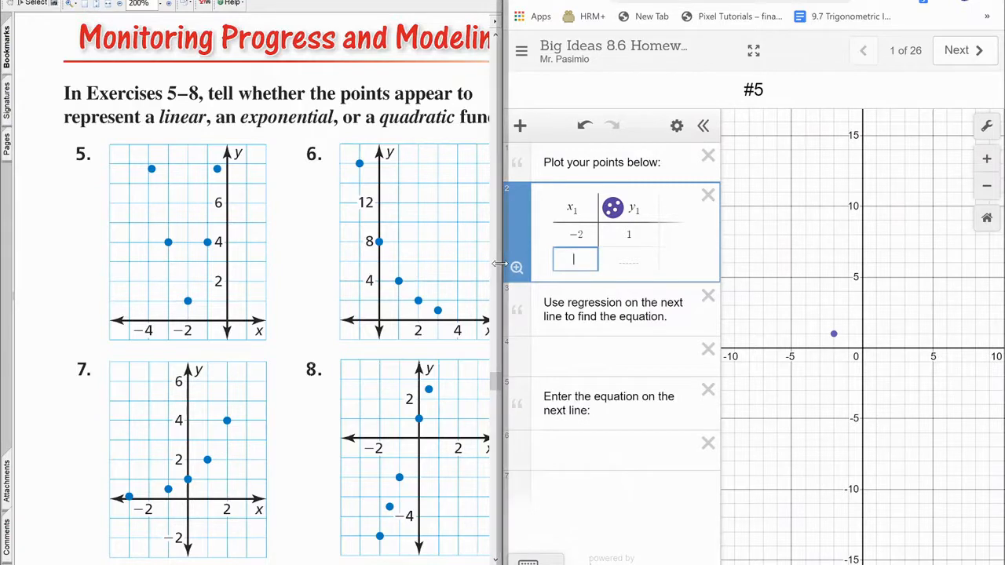
text(-1)
key(Tab)
text(4)
key(Return)
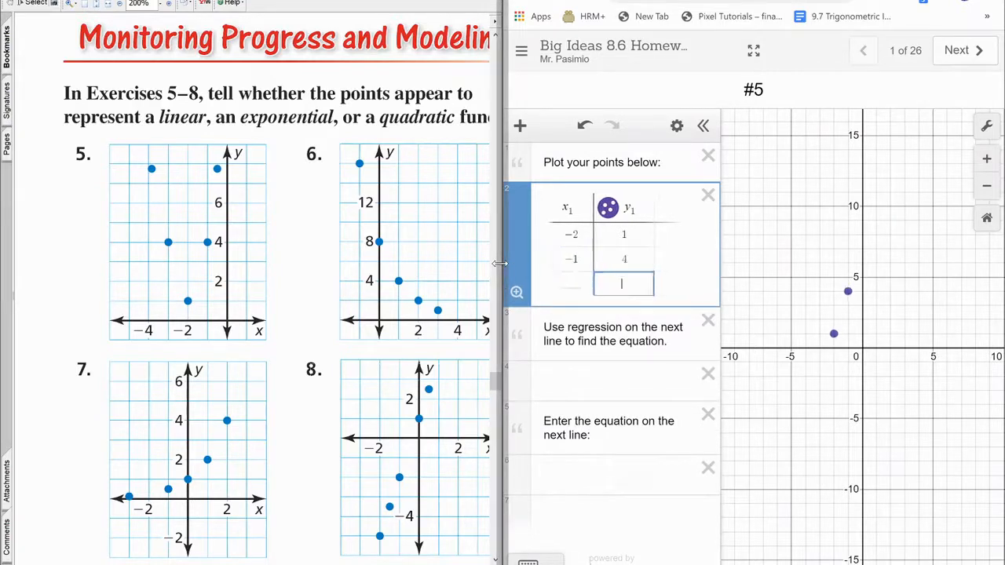
key(Left)
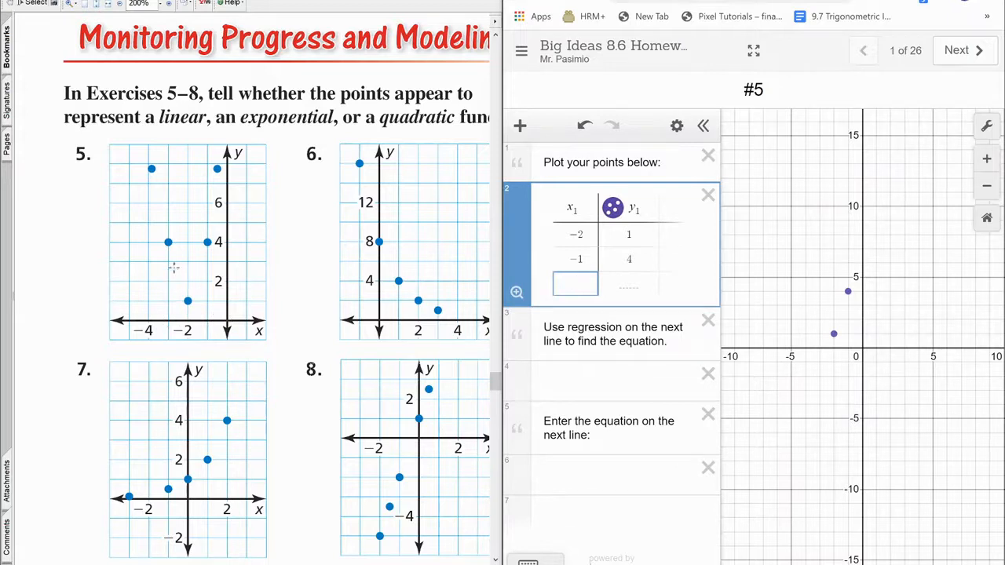
text(-3)
key(Right)
text(4)
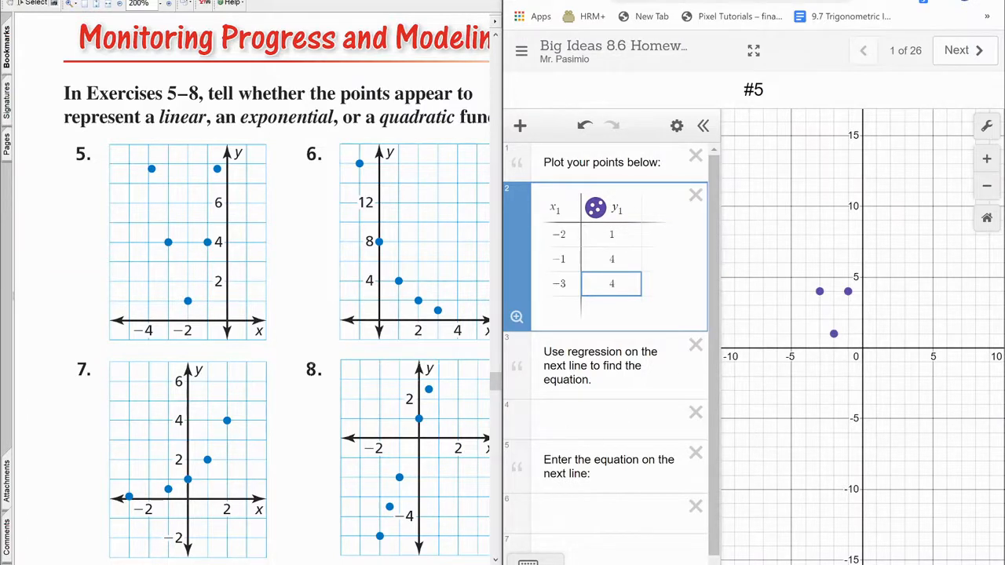
Add the regression y₁ ~ ax₁² + bx₁ + c, giving a=3, b=12, c=13, R²=1.
click(604, 419)
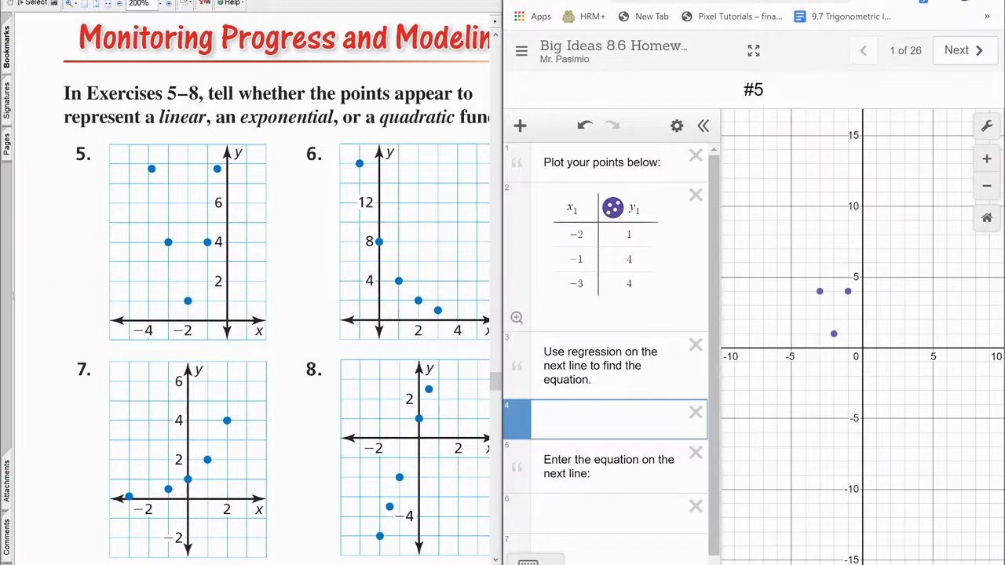
text(y = ax^2)
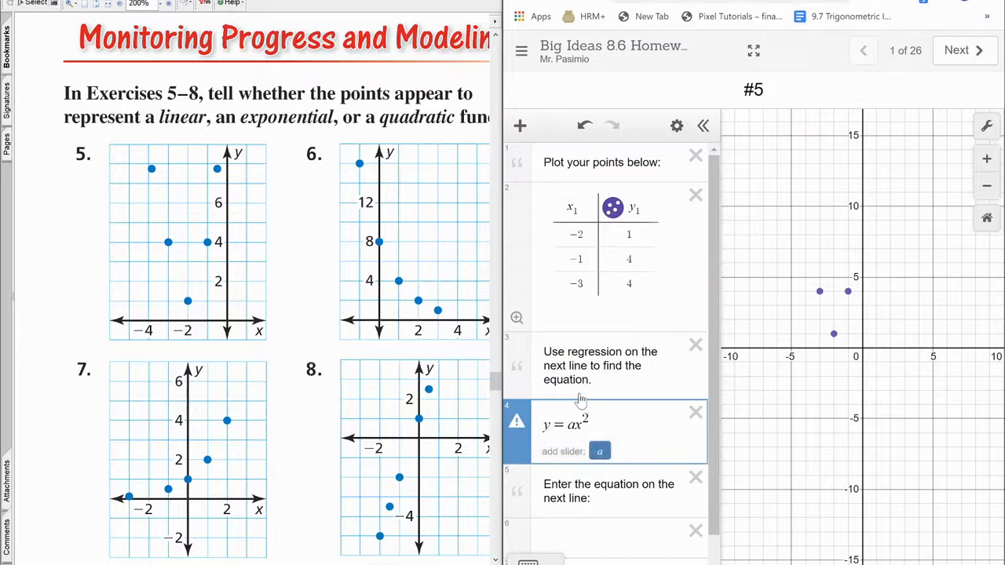
text( + bx + c)
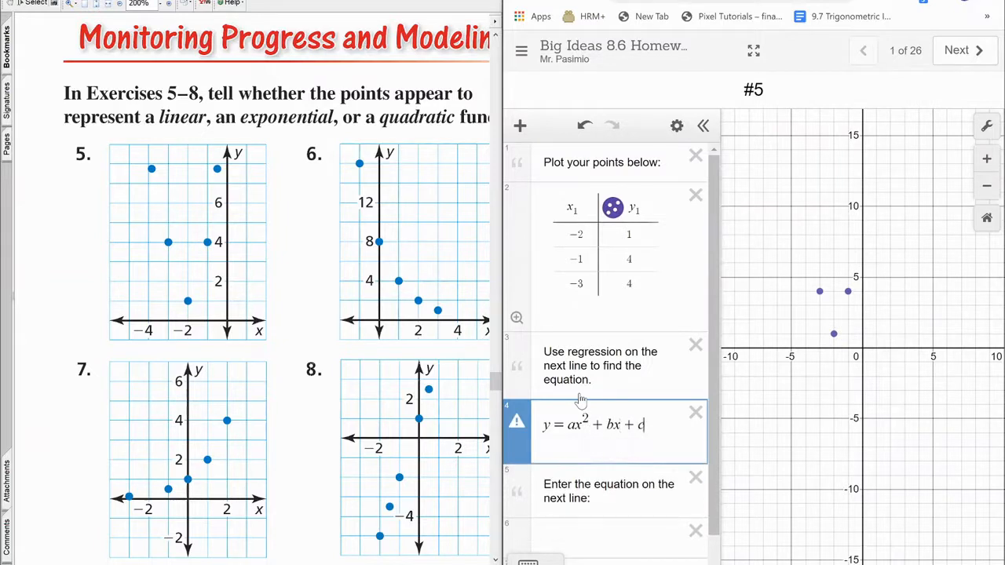
key(Left)
key(Left)
key(Left)
key(Left)
key(Left)
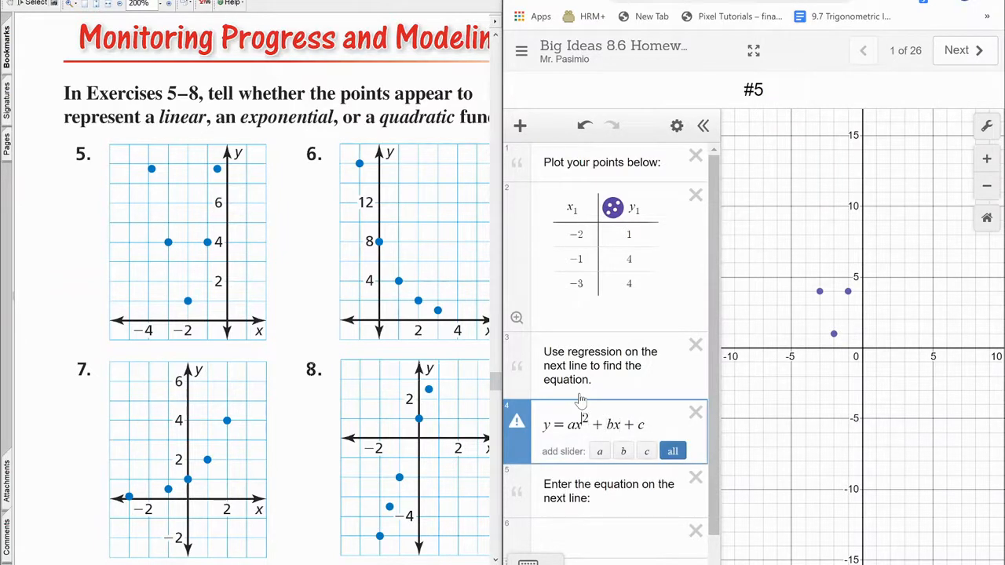
key(Left)
key(BackSpace)
text(~)
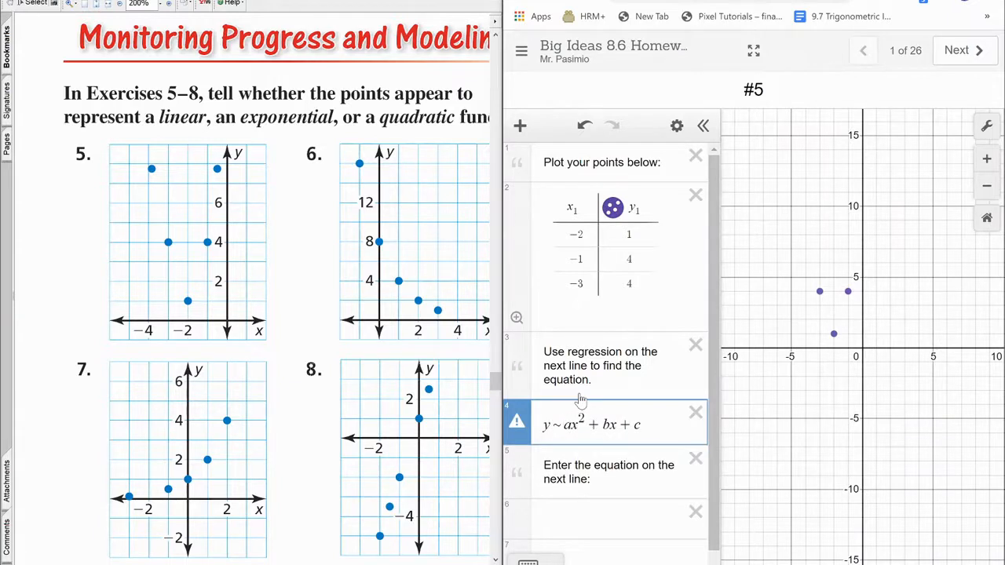
text(1)
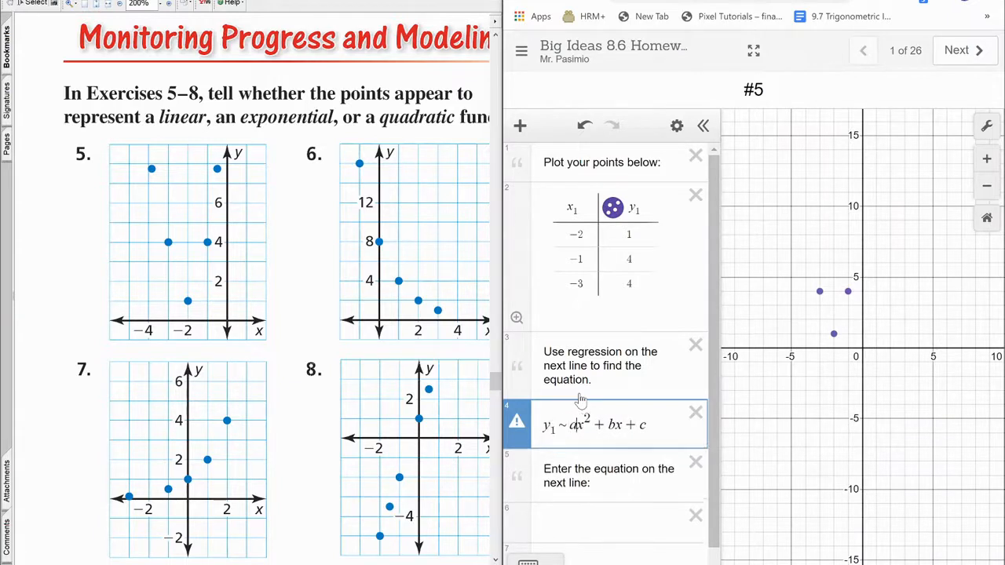
text(1)
key(Right)
key(Right)
key(Right)
key(Right)
text(1)
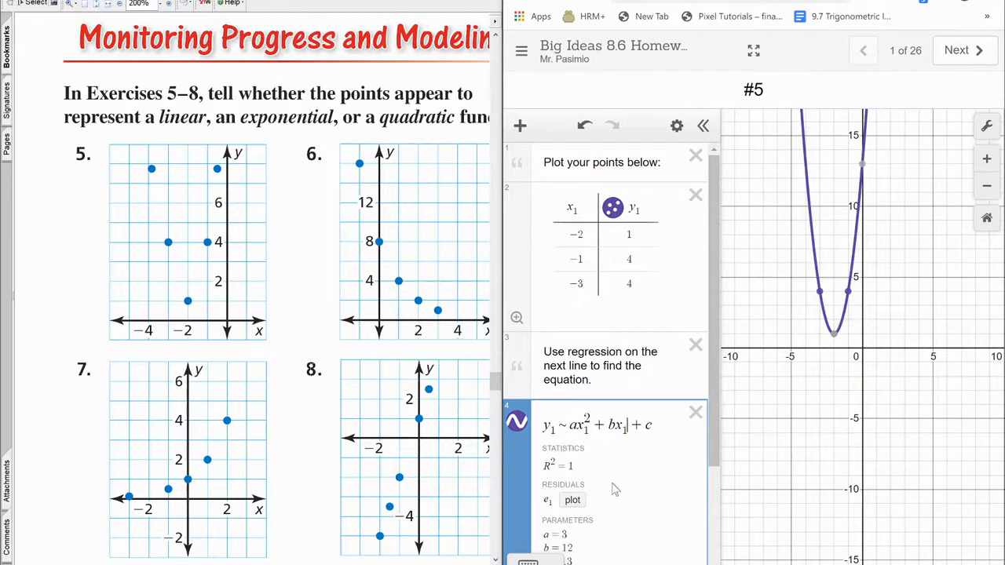
scroll(616, 493, down, 3)
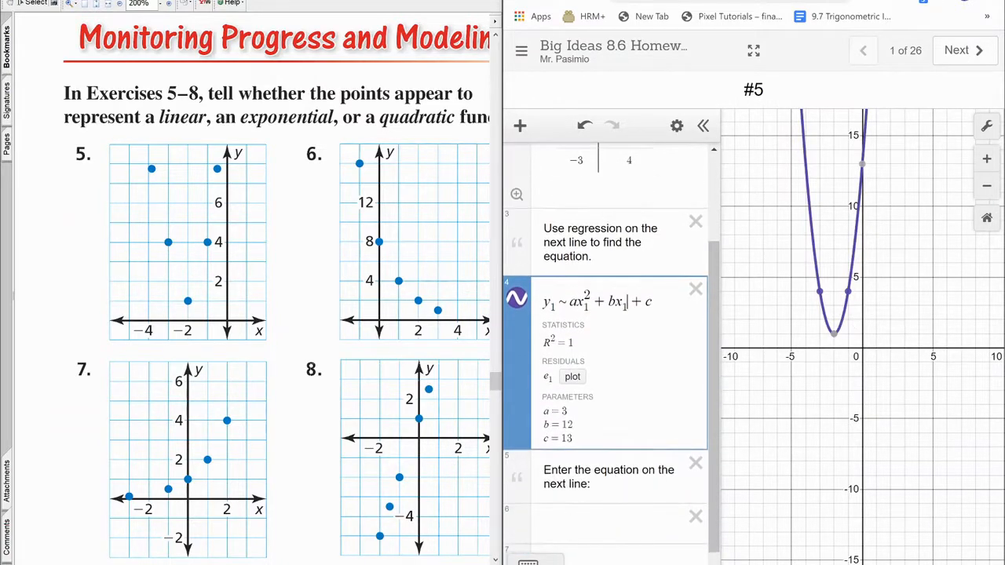
Type y = 3x^2 + 12x + 13 on the #5 answer line.
click(571, 516)
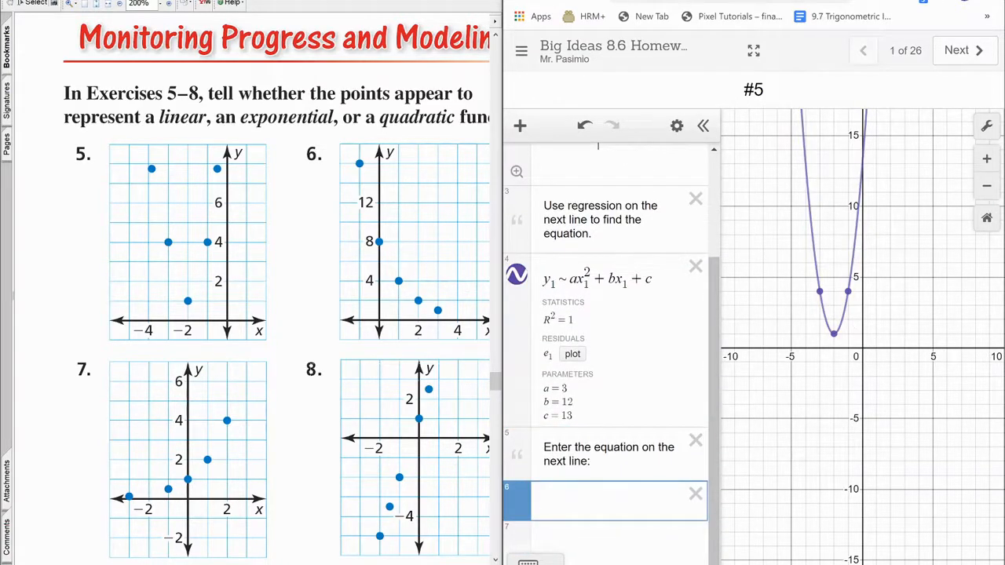
text(y = 3x)
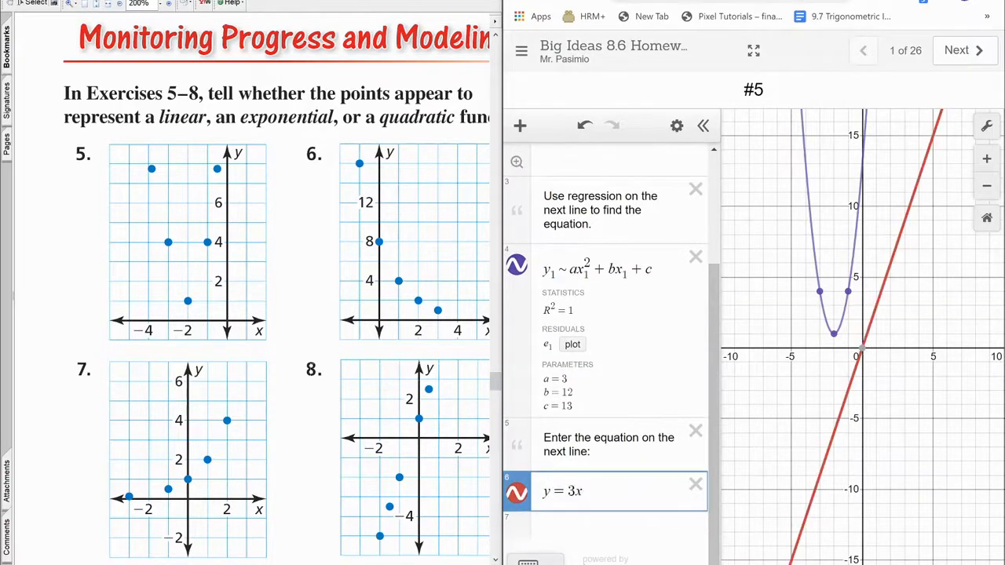
text(^2 )
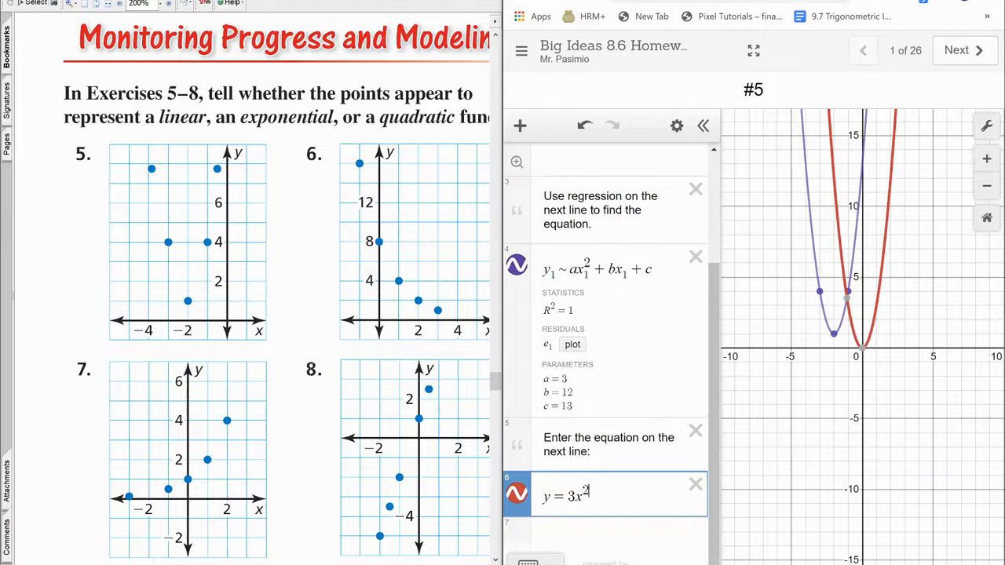
text(+ 12x )
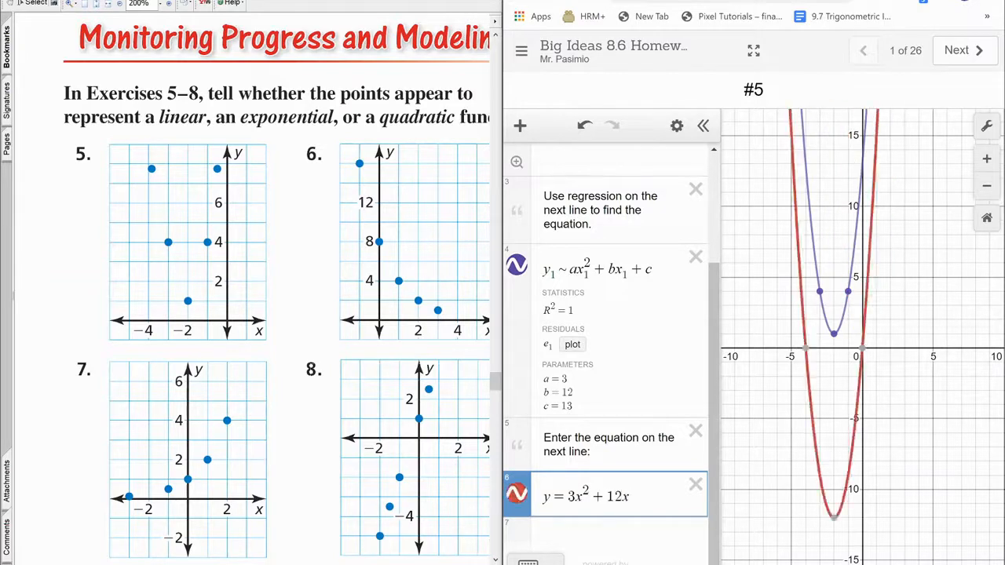
text(+ 13)
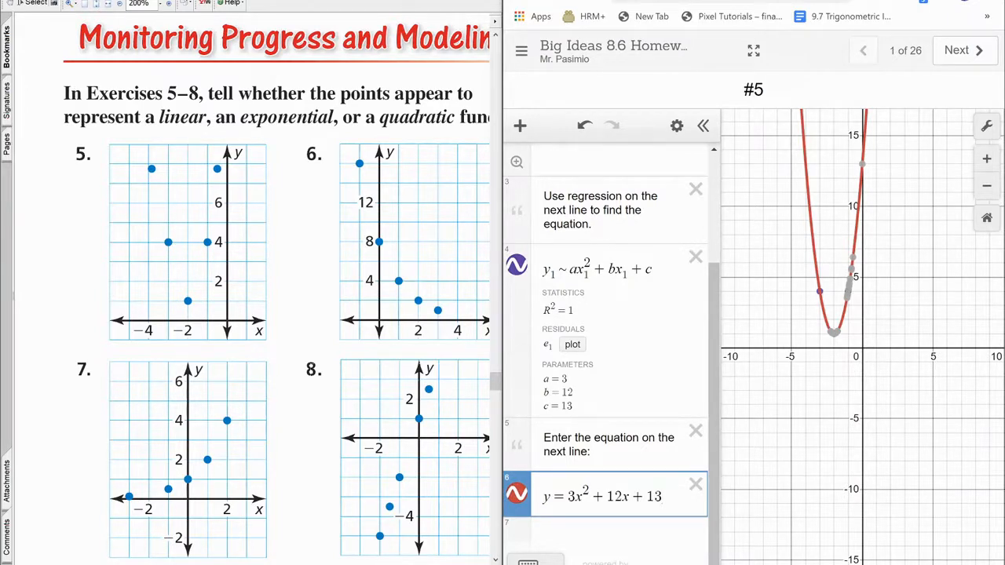
Go to screen #6 and enter the points (-1, 16) and (0, 8) in its table.
click(963, 55)
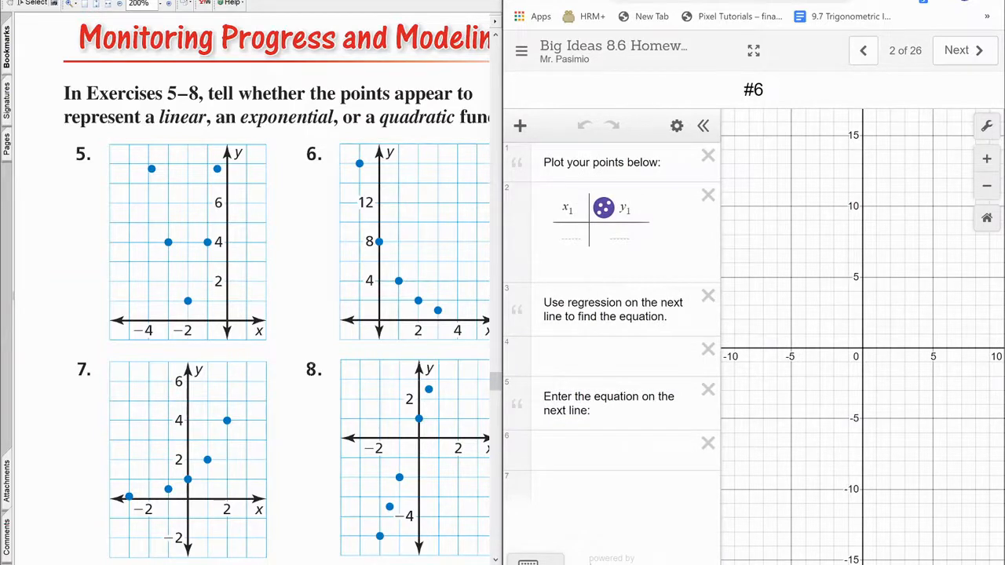
click(571, 235)
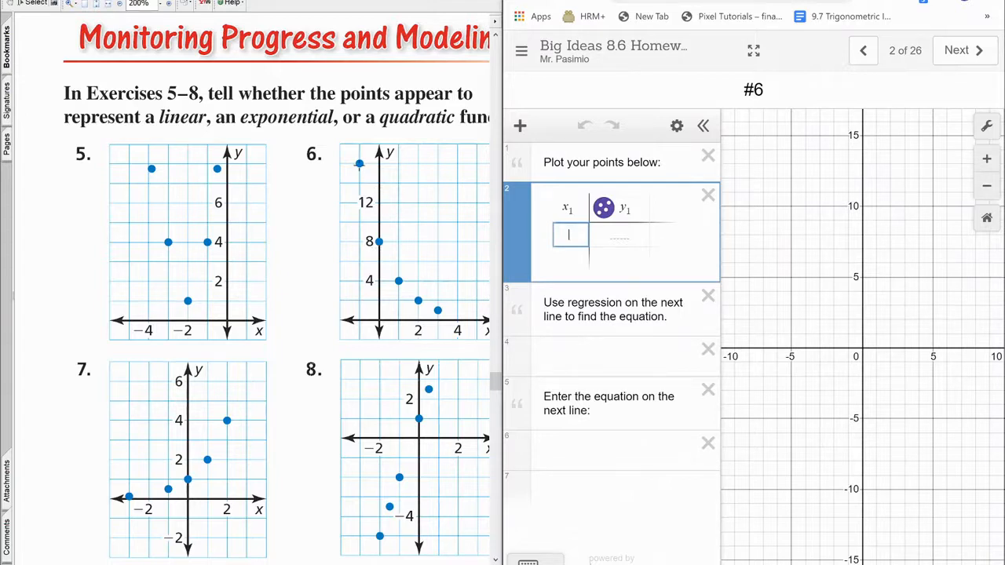
text(-1)
key(Tab)
text(16)
key(Return)
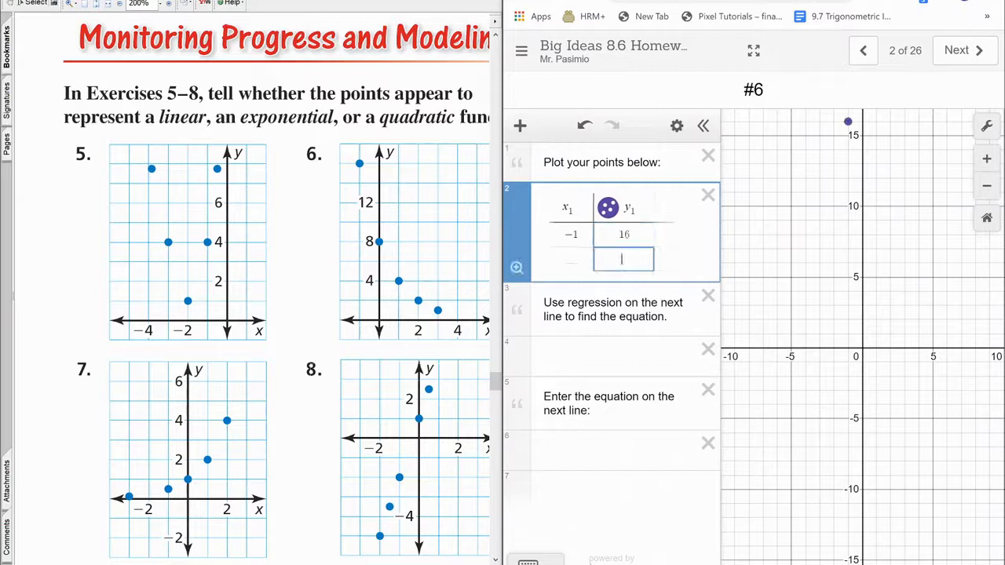
key(Left)
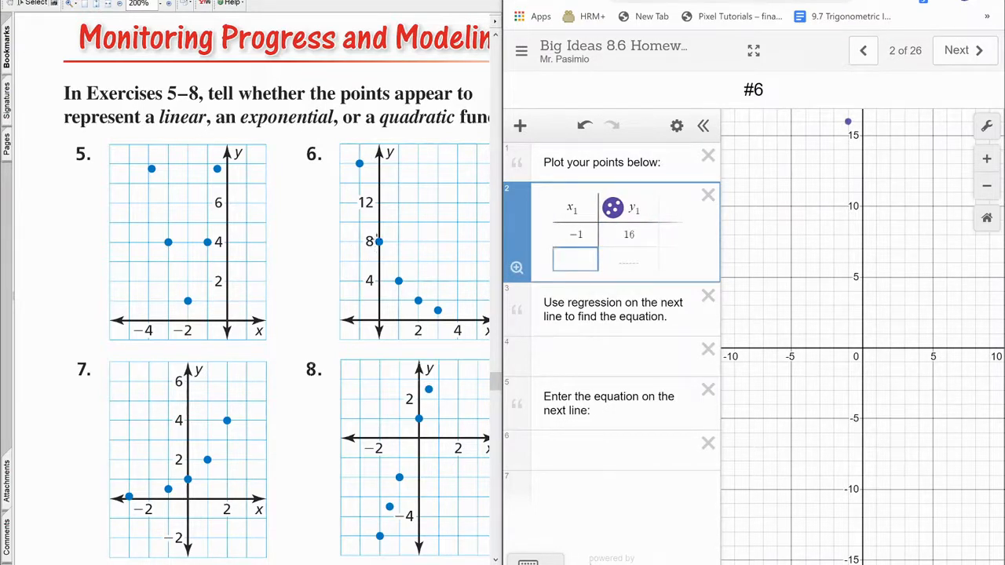
text(0)
key(Tab)
text(8)
key(Return)
Add the remaining points (1, 4) and (2, 1) to the #6 table.
key(Left)
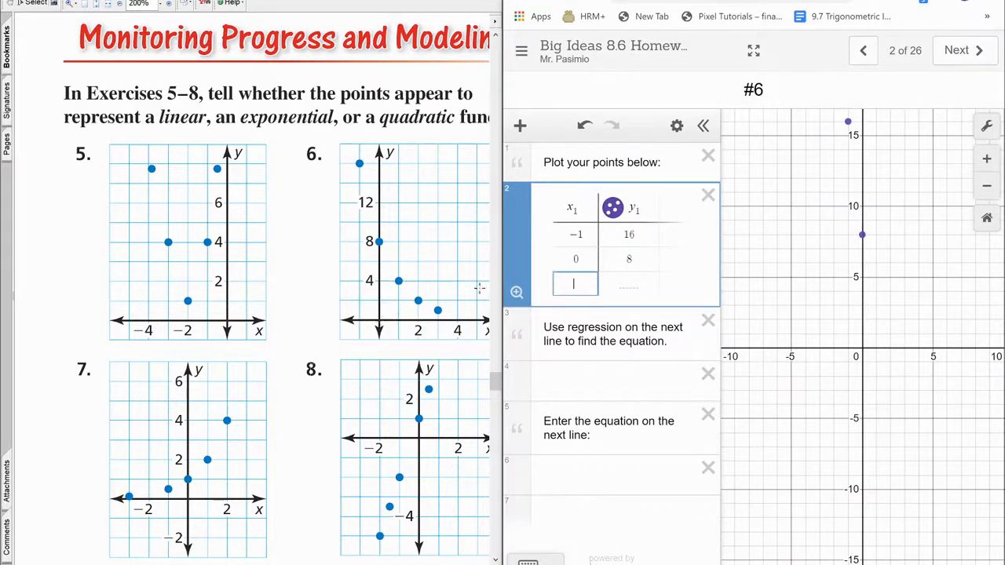
text(1)
key(Tab)
text(4)
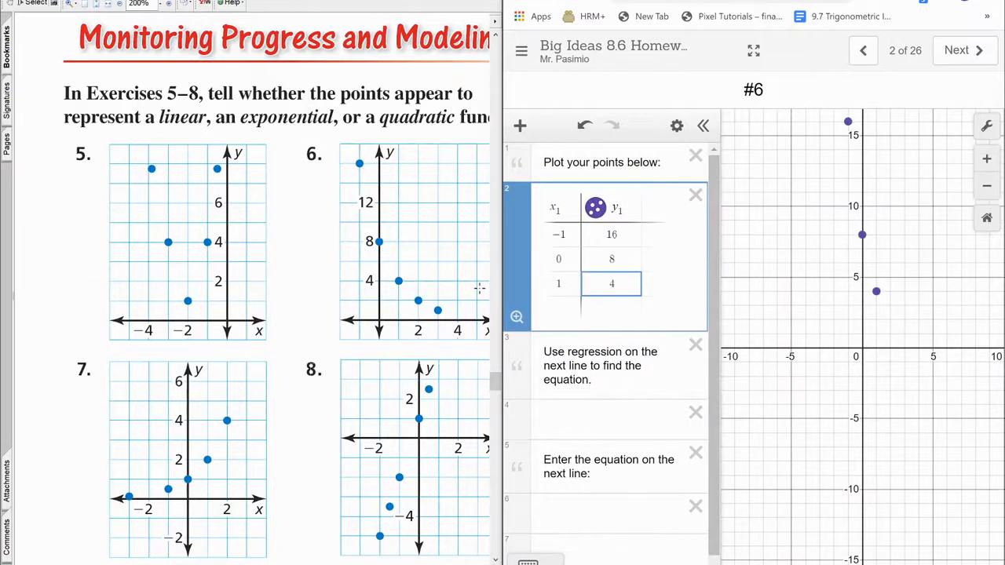
key(Return)
key(Left)
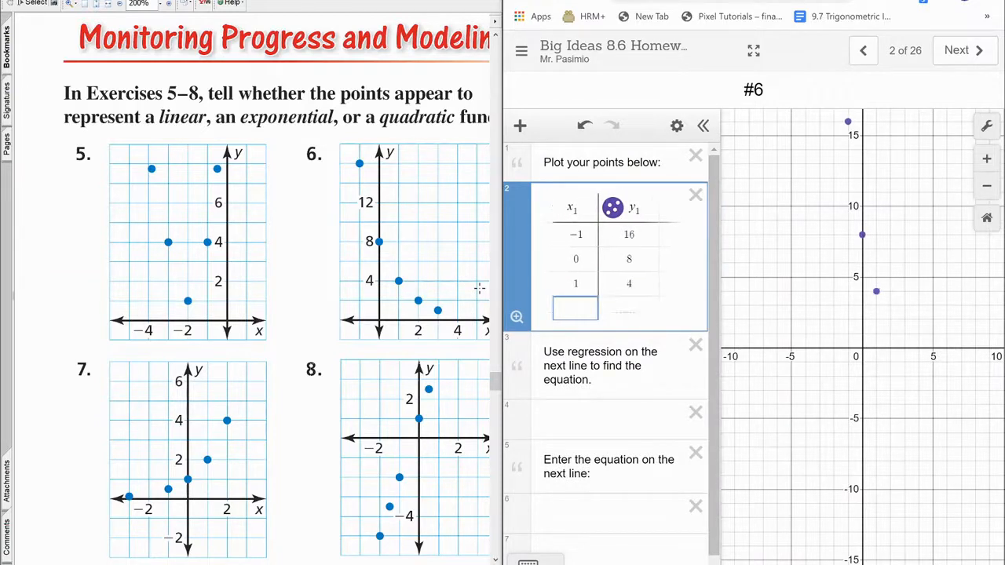
text(2)
key(Tab)
text(1)
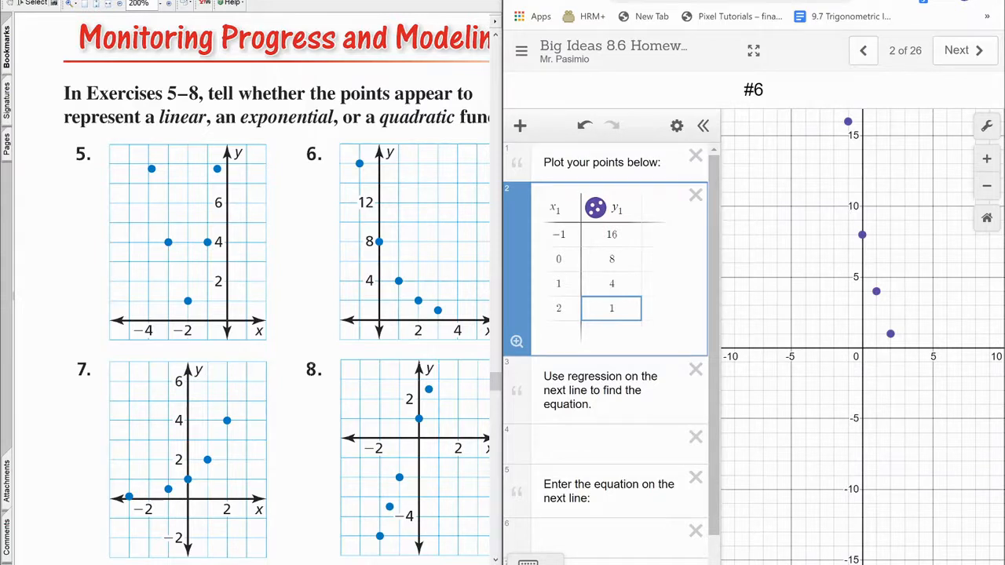
Add the exponential regression y₁ ~ ab^x₁ for the #6 points, reaching R² = 0.9939.
click(613, 444)
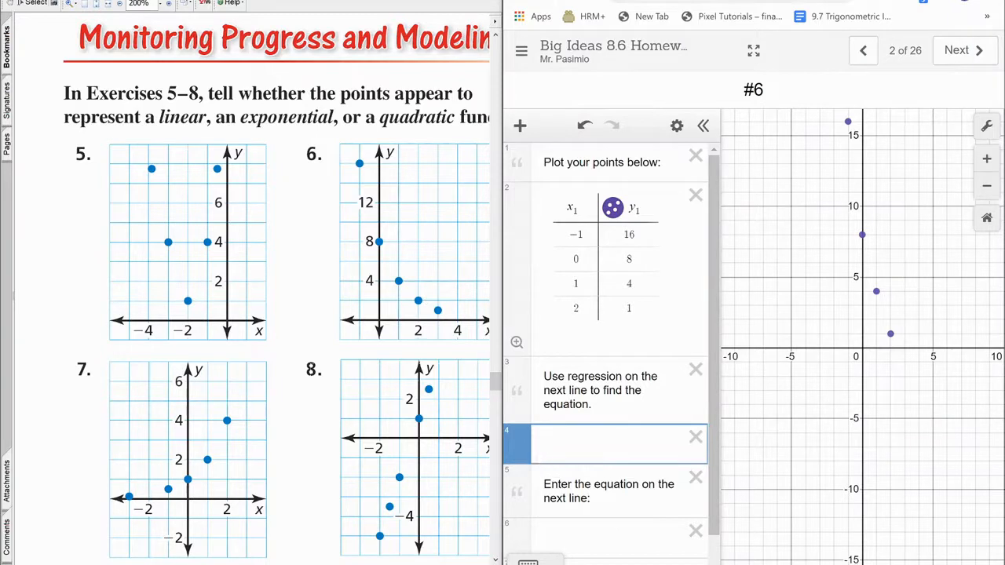
text(y=ab)
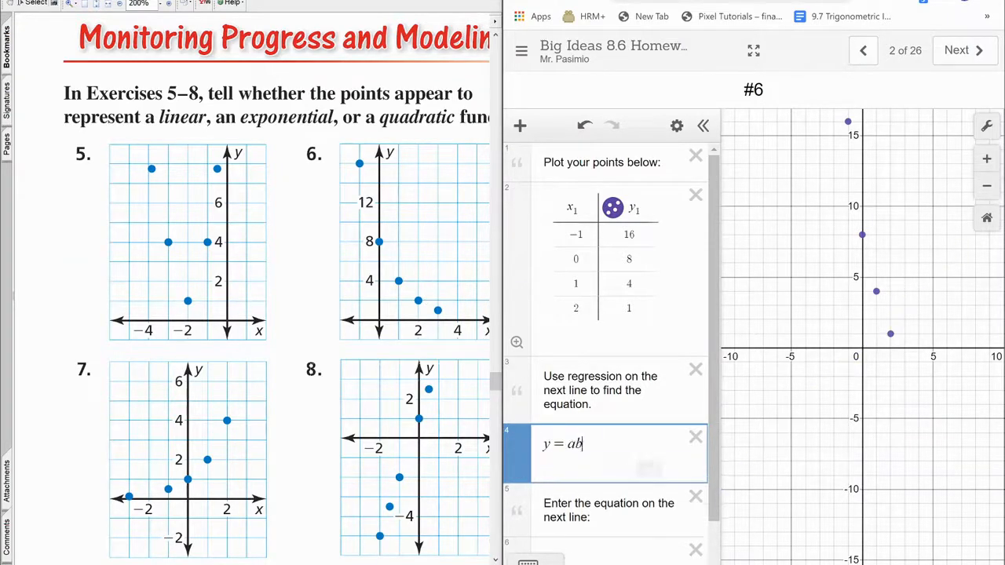
text(^)
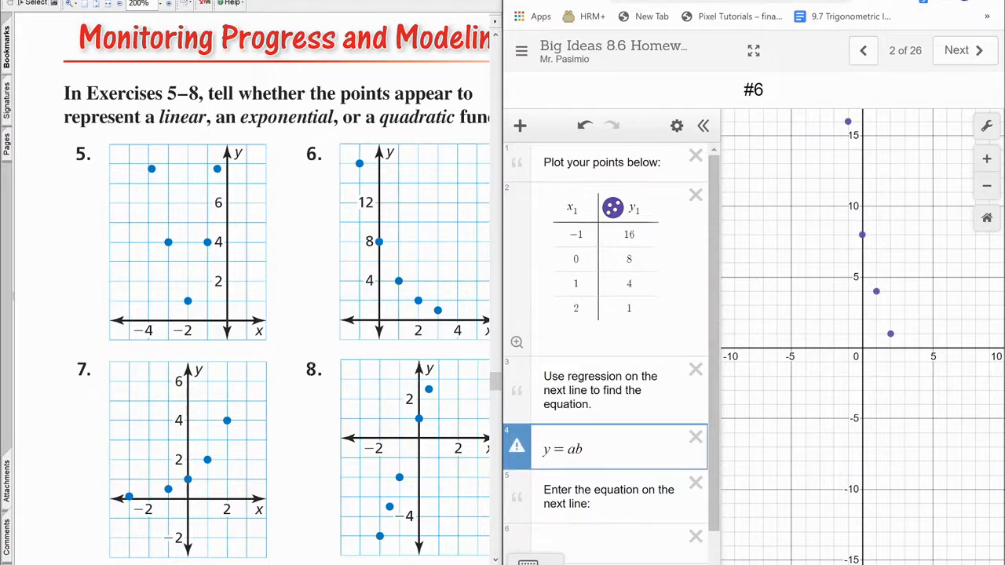
text(x)
key(Left)
key(Left)
key(Left)
key(Left)
key(BackSpace)
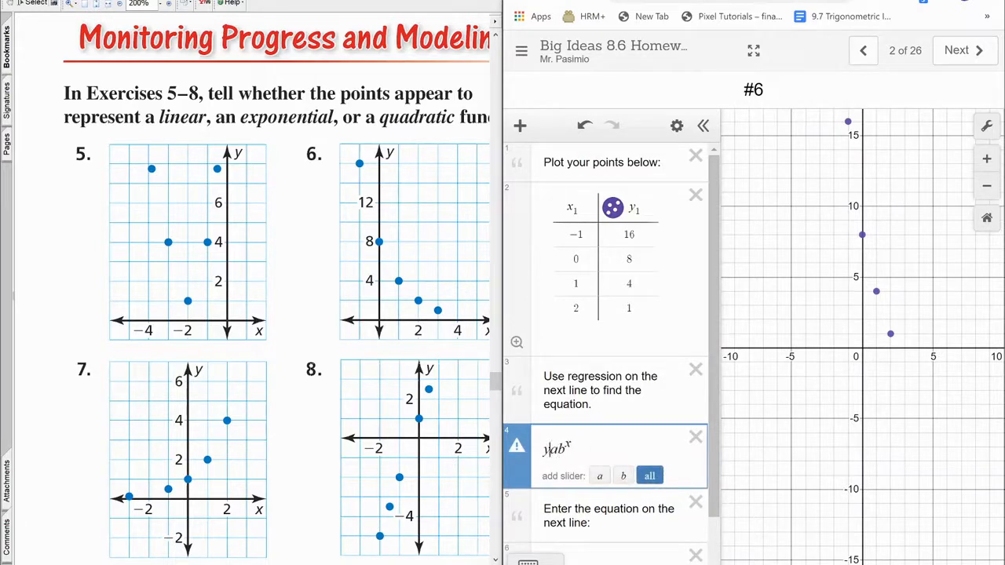
text(~)
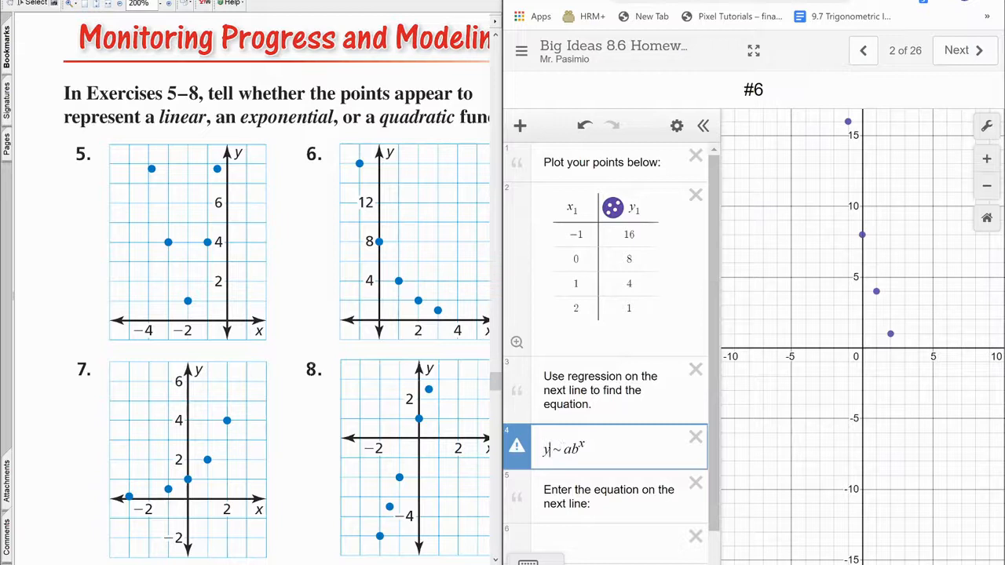
text(1)
key(Right)
text(1)
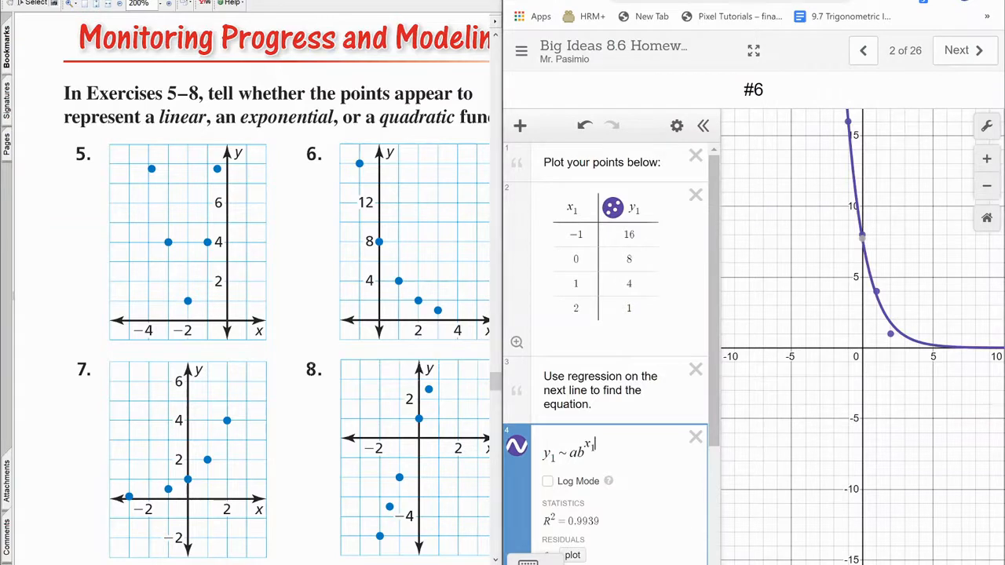
click(558, 564)
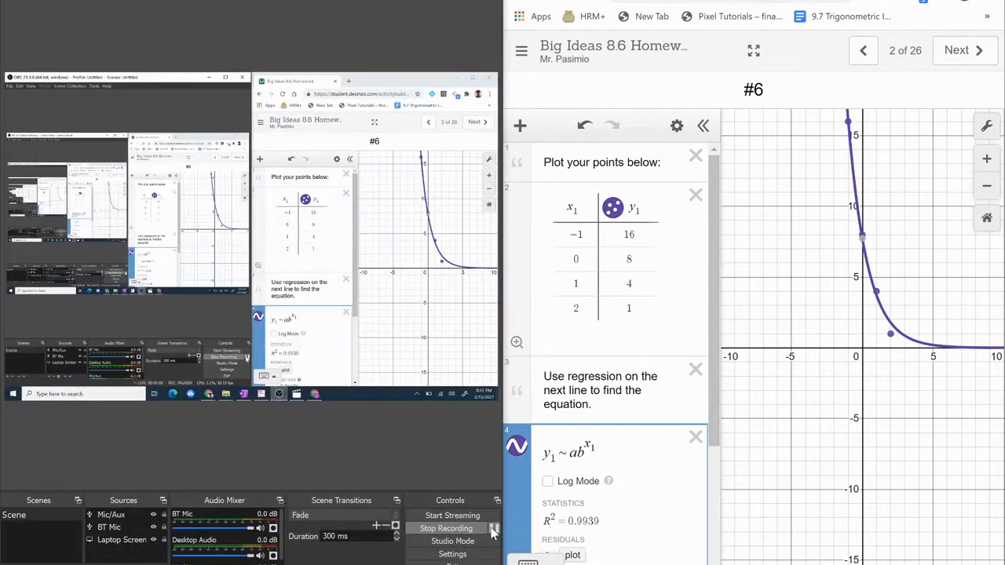
click(494, 528)
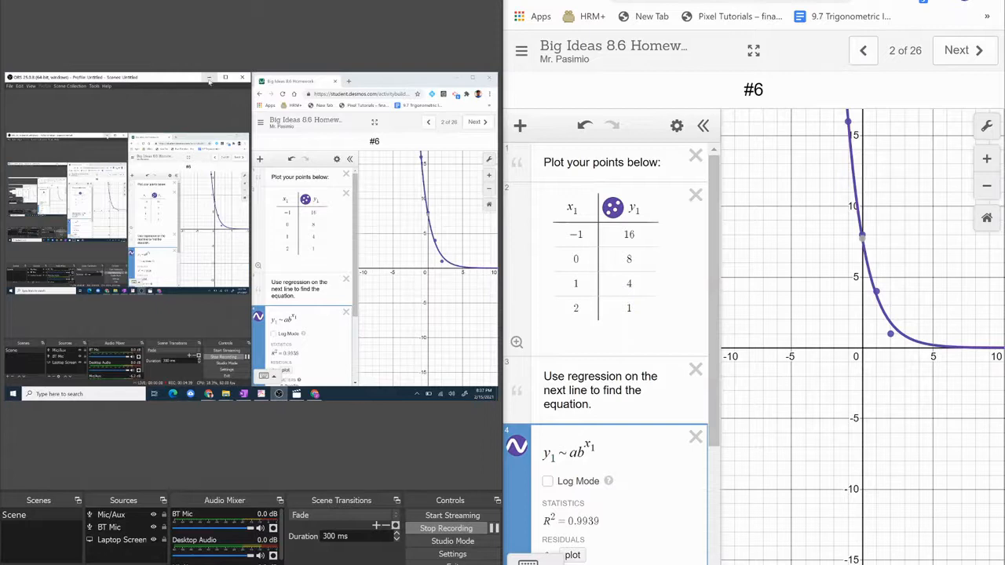
click(558, 564)
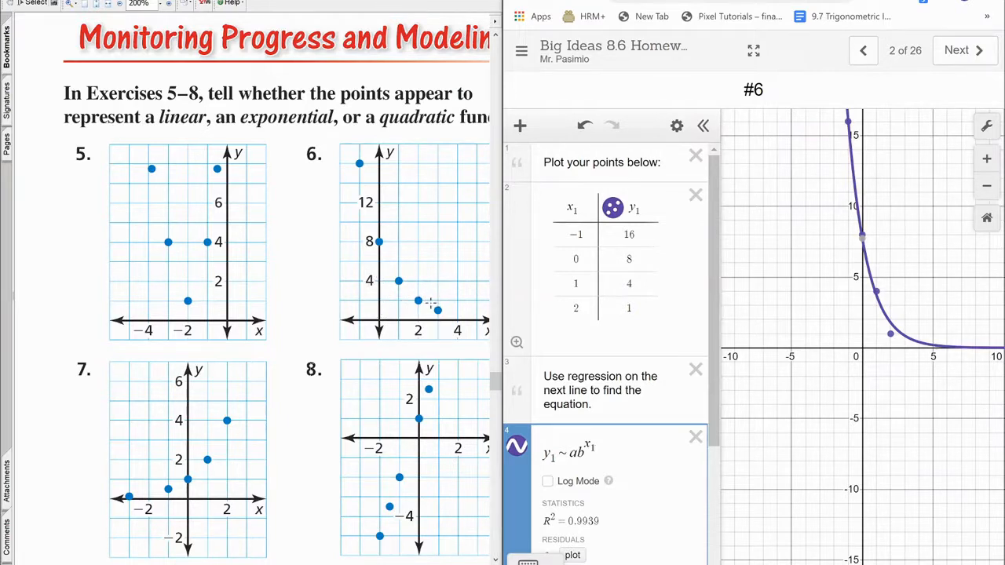
Change the last y1 table value from 1 to 2, then check the regression reads a=8, b=0.5, R²=1.
click(628, 308)
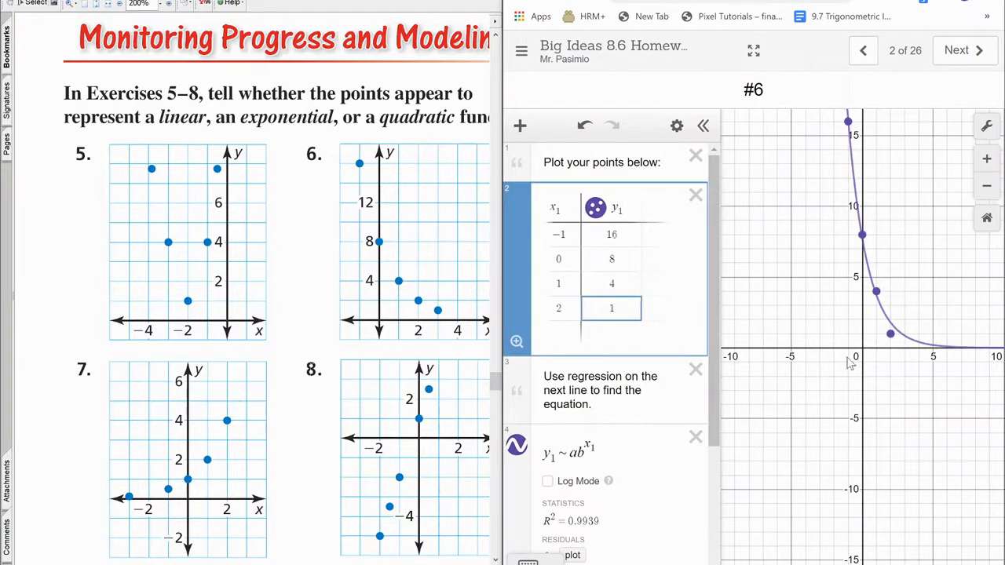
key(BackSpace)
text(2)
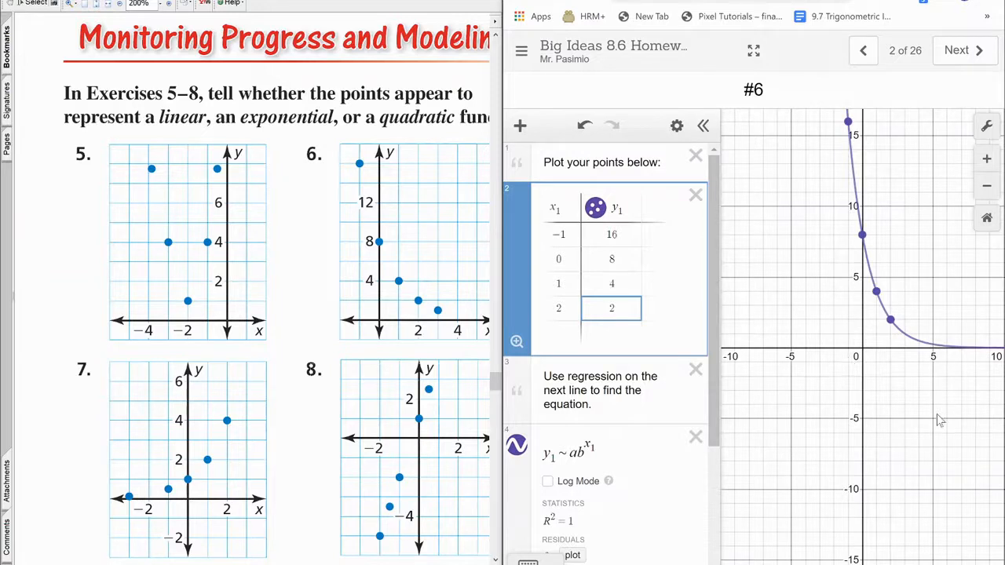
scroll(613, 353, down, 1)
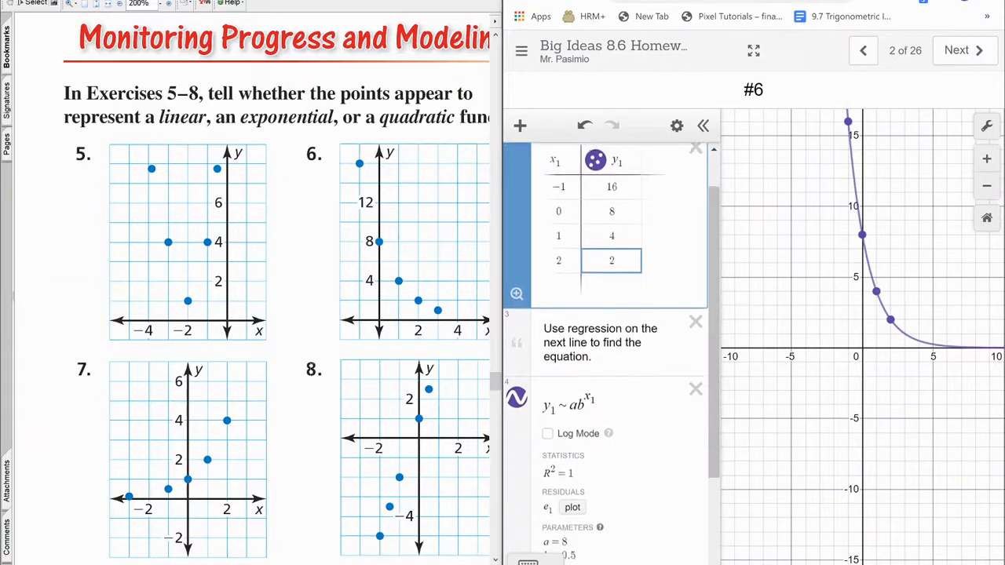
scroll(612, 353, down, 1)
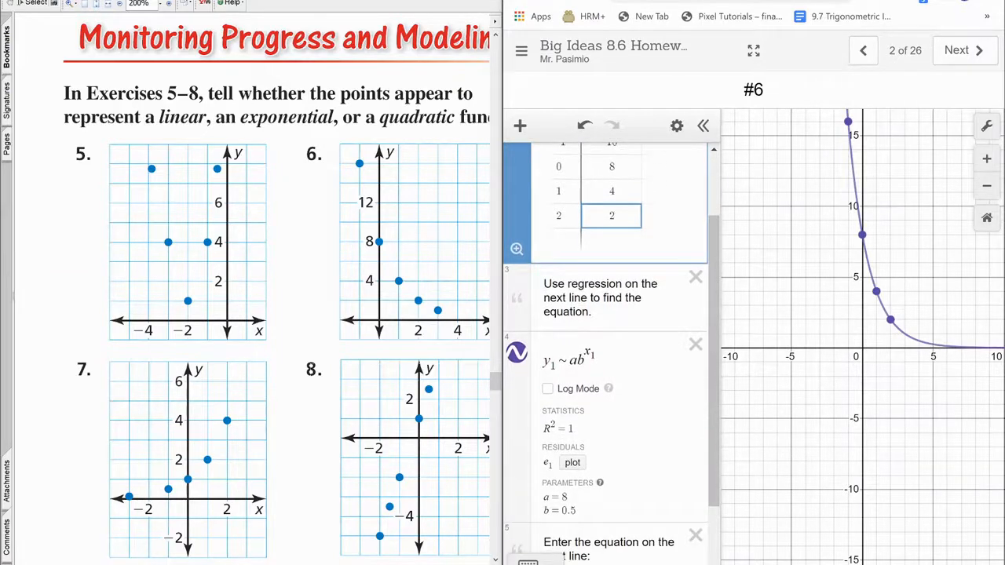
scroll(612, 353, down, 2)
right_click(567, 527)
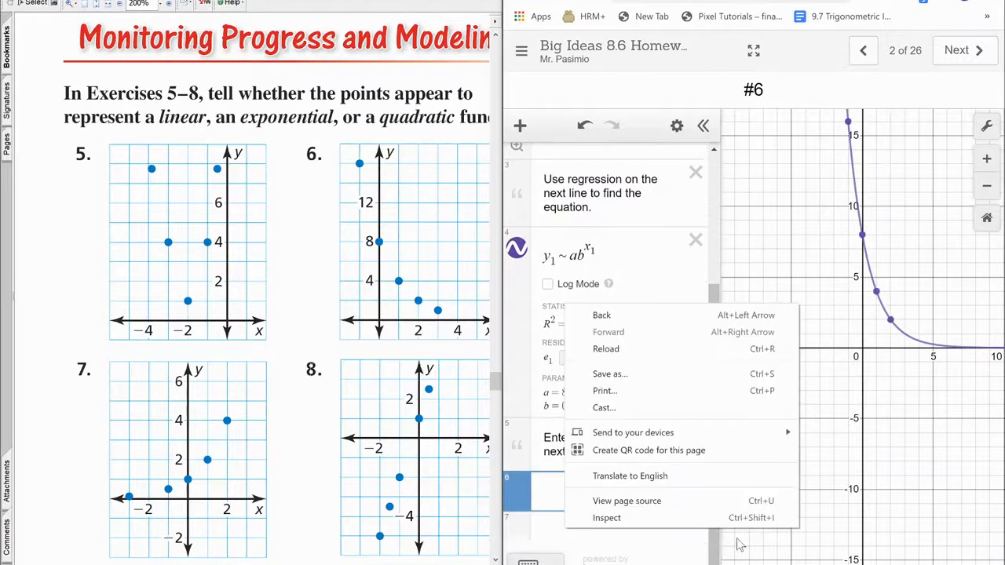
click(549, 506)
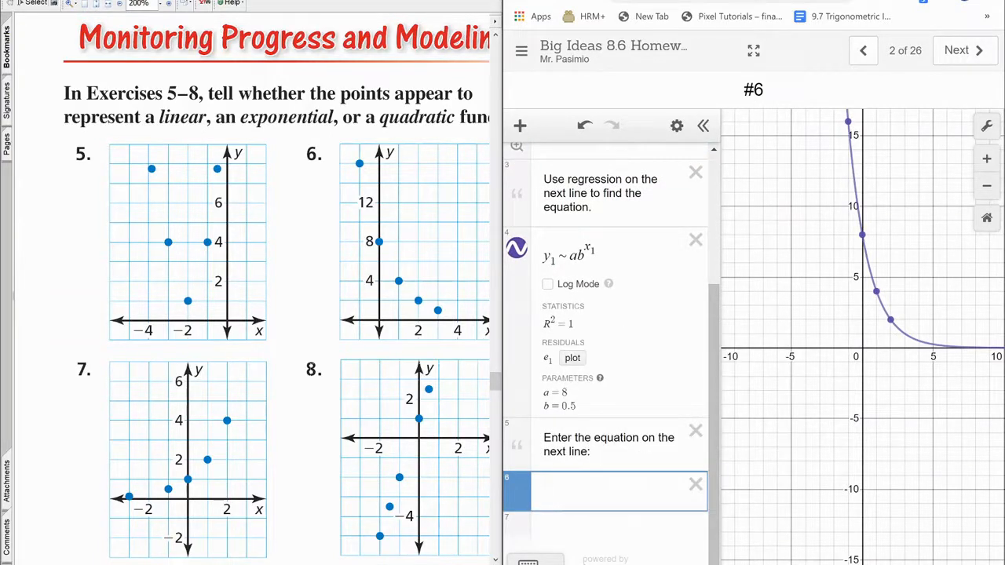